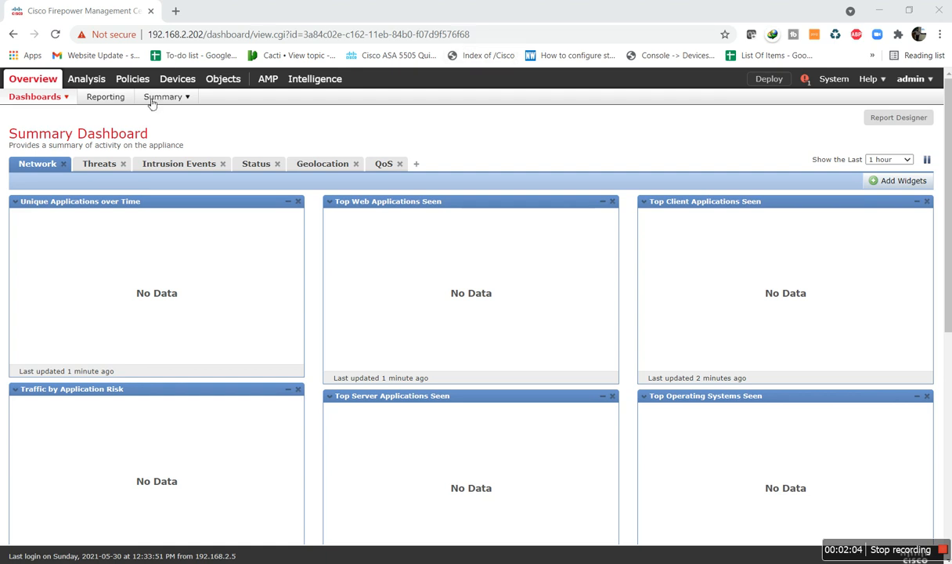
- In the access control policy, start a new rule named Block-Facebook in the Mandatory section with the Block action
mouse_move(126, 81)
mouse_move(46, 100)
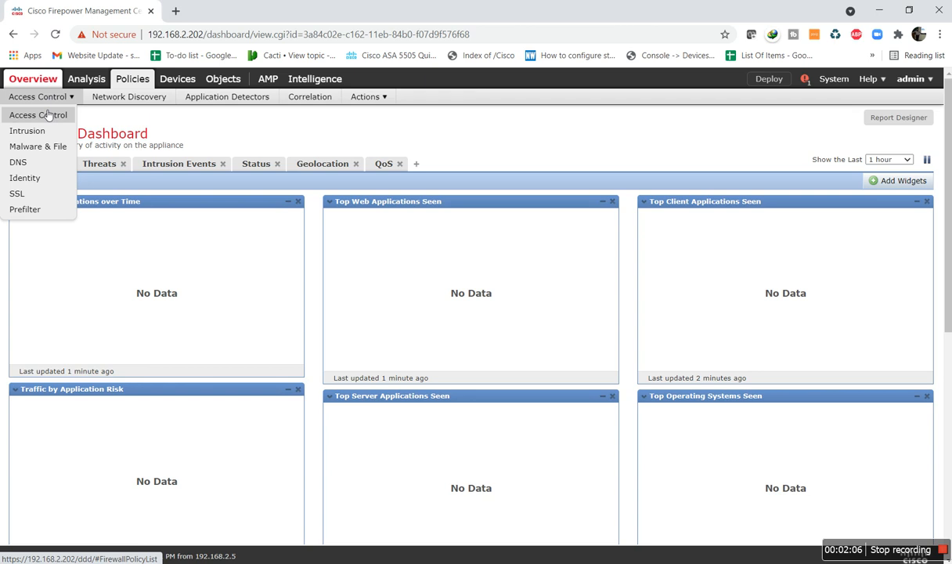
left_click(54, 118)
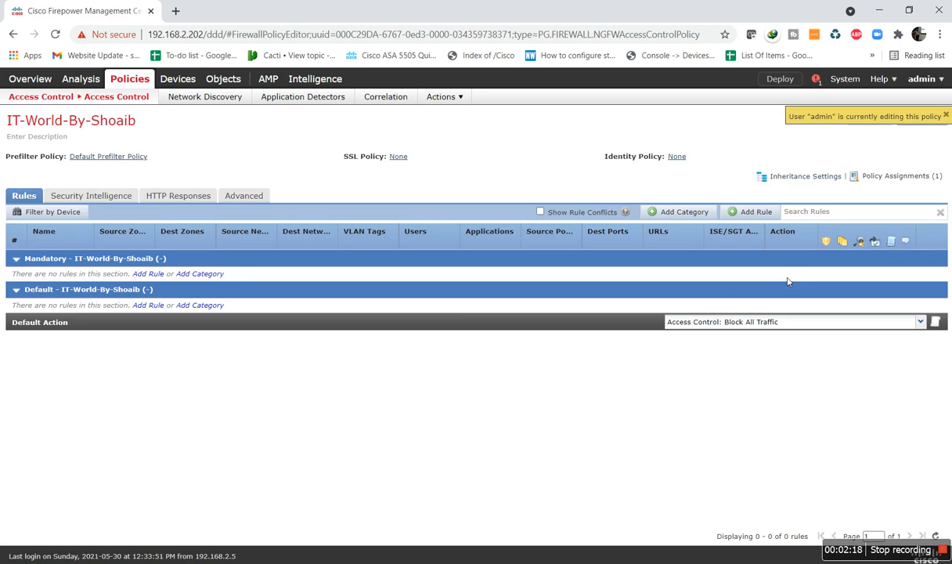
left_click(754, 213)
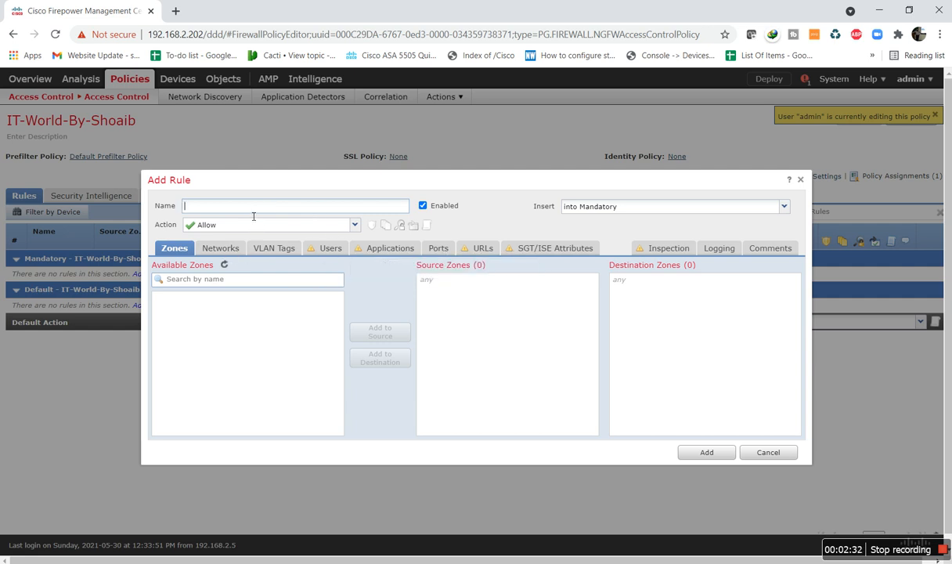
type("F")
key("BackSpace")
type("Block-Facebook")
left_click(239, 223)
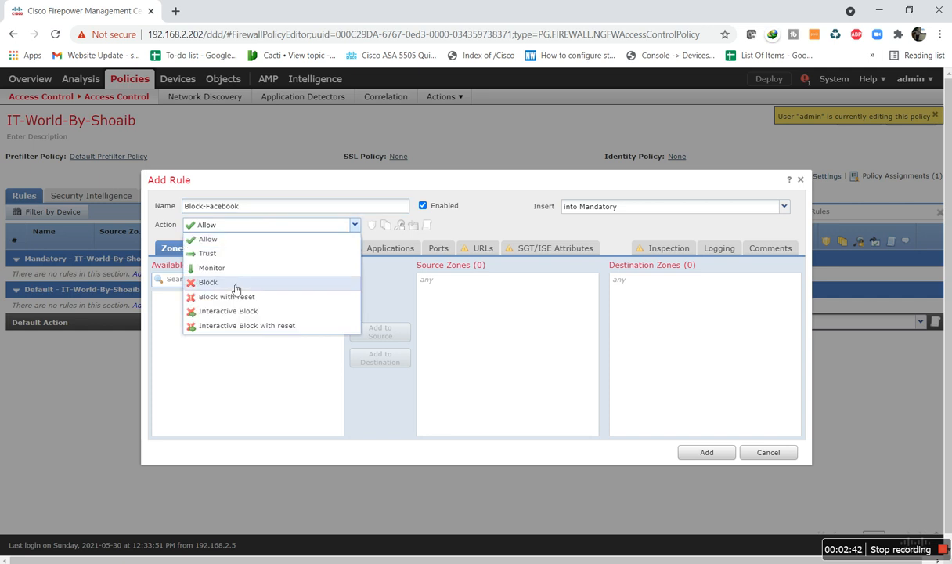
left_click(235, 284)
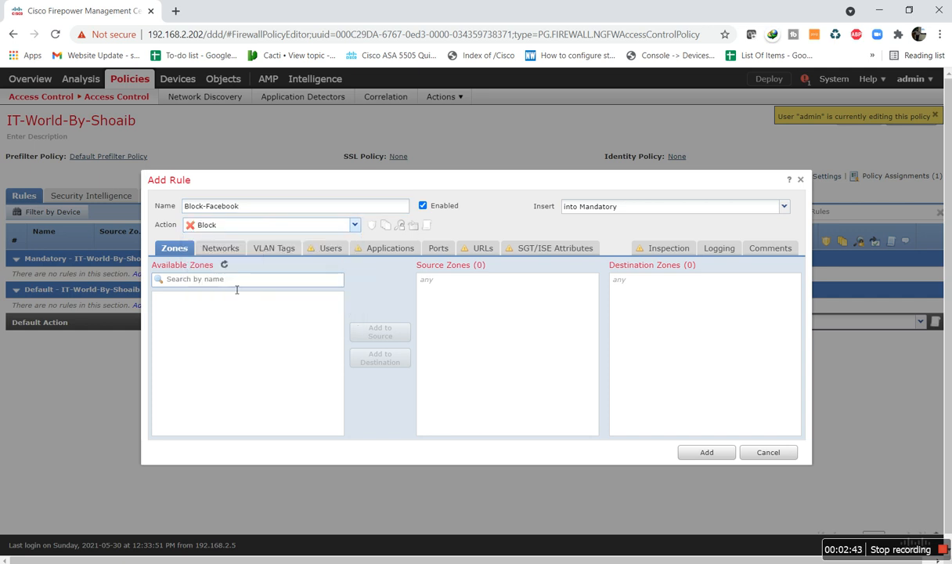
- Assign the Facebook URL object to the Block-Facebook rule and add the rule to the policy
left_click(483, 249)
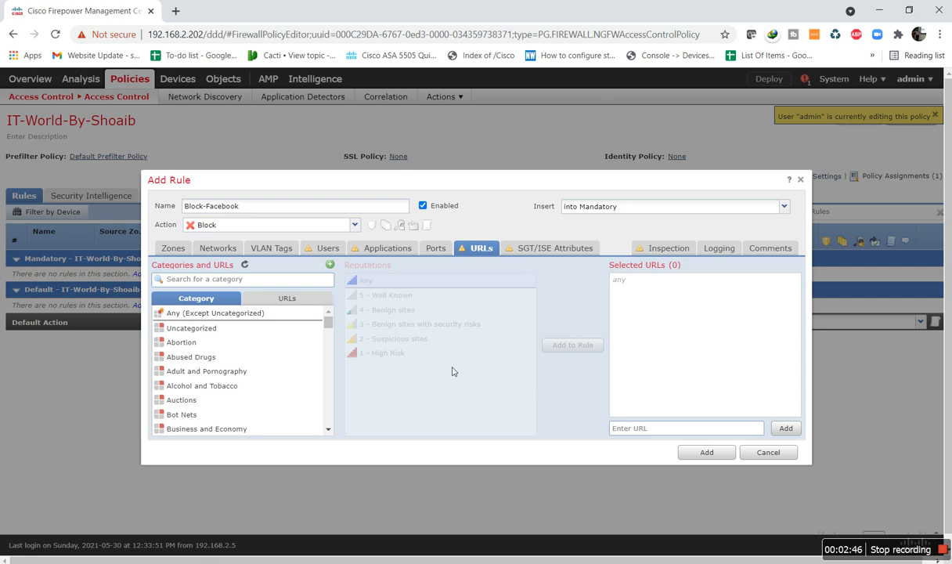
left_click(302, 298)
left_click(202, 313)
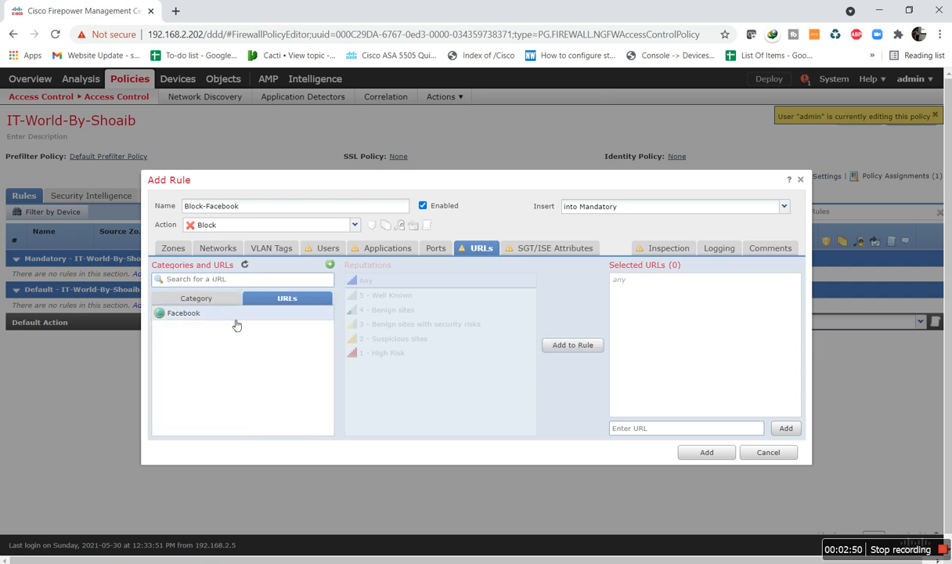
left_click(572, 344)
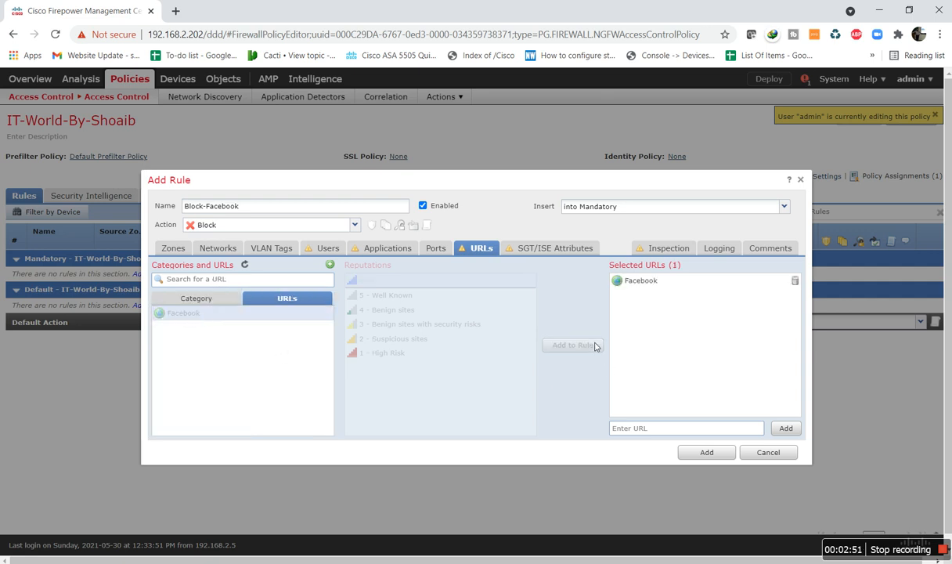
left_click(708, 452)
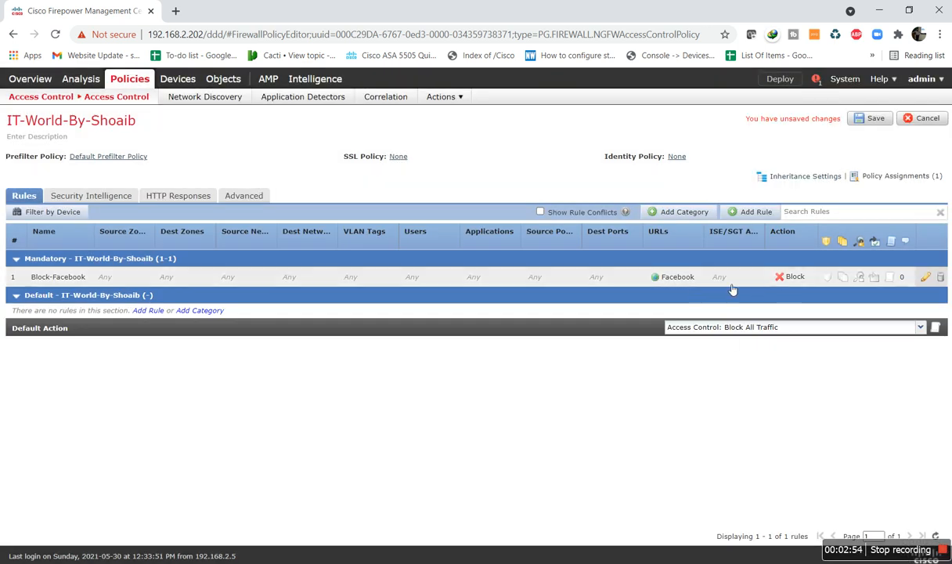
- Add a second rule named Allow-All below rule 1, with the Allow action and networks left unrestricted
left_click(749, 212)
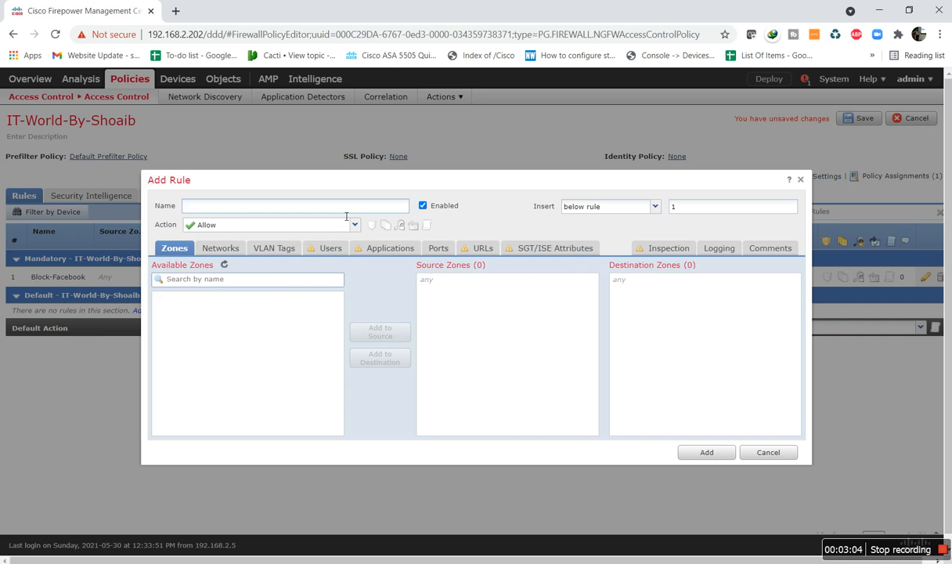
left_click(354, 224)
left_click(356, 226)
left_click(287, 205)
type("Allow-All")
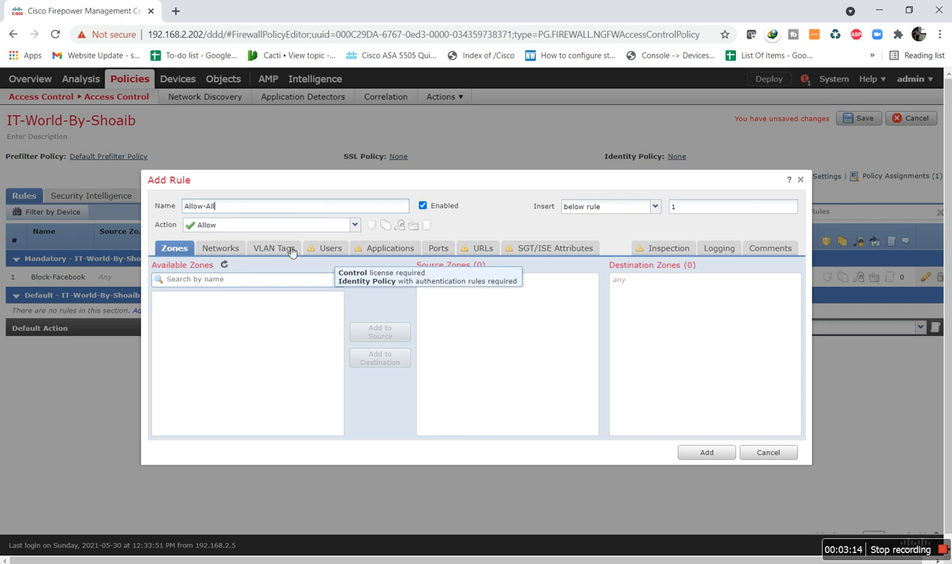
left_click(221, 249)
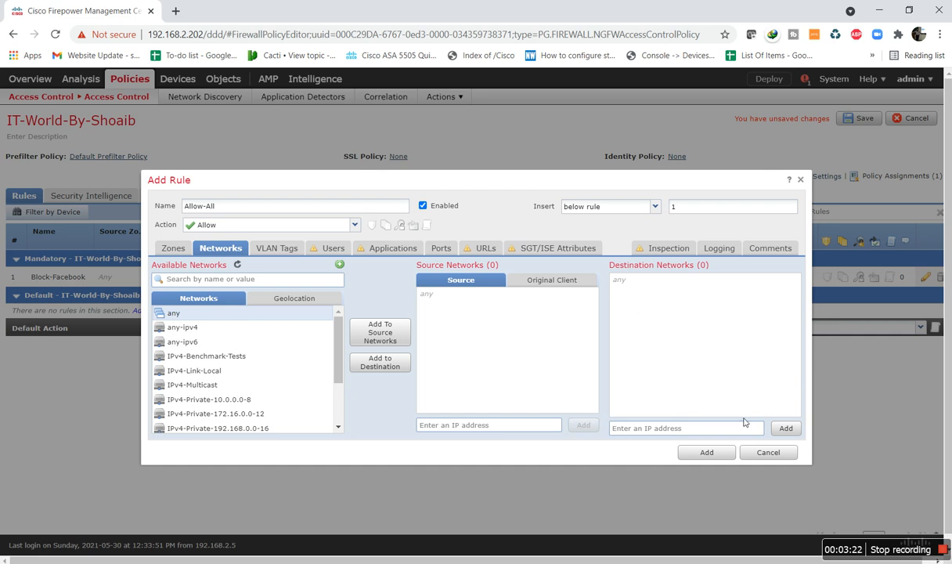
left_click(716, 454)
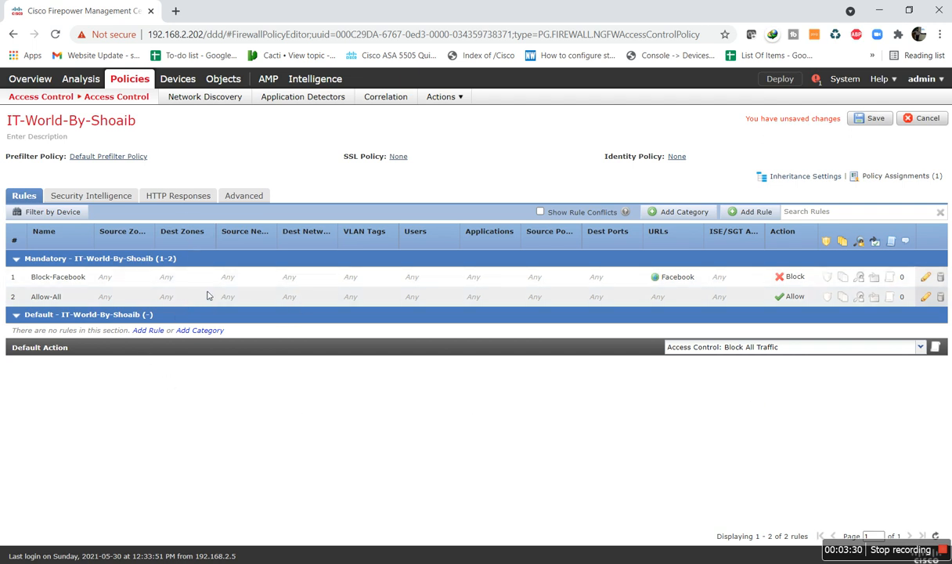
- In the policy's Security Intelligence settings, delete Global Blacklist for URL (Any Zone) from the blacklist
left_click(86, 197)
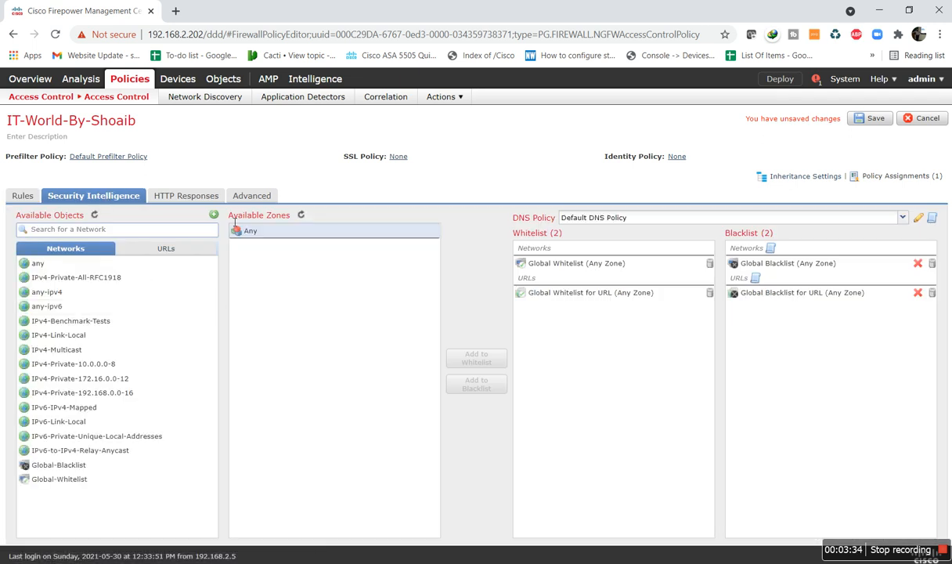
left_click(74, 467)
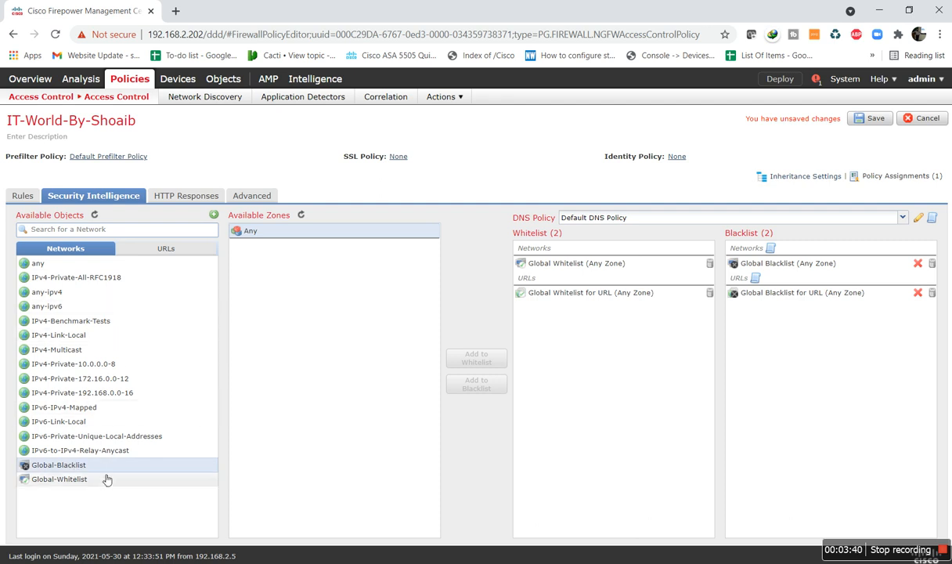
left_click(909, 10)
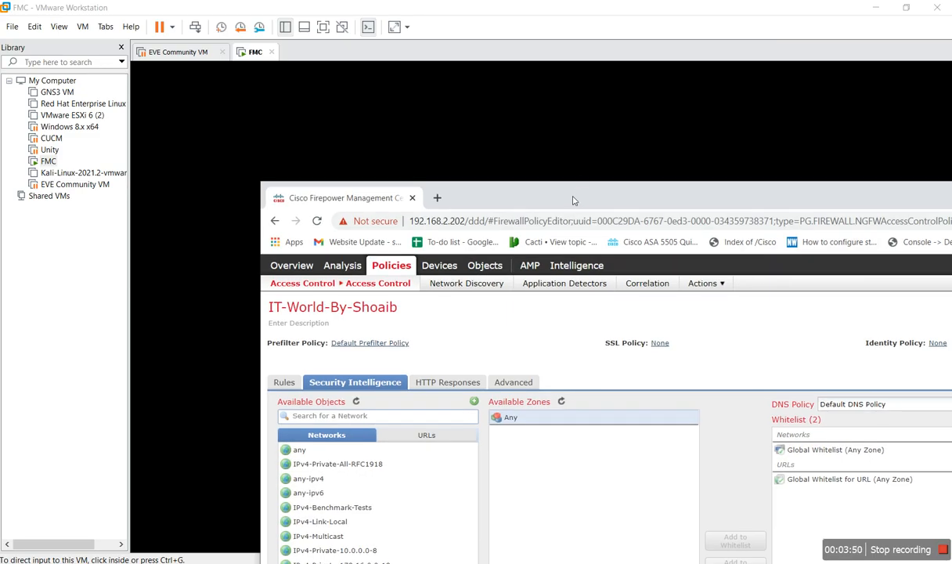
double_click(574, 202)
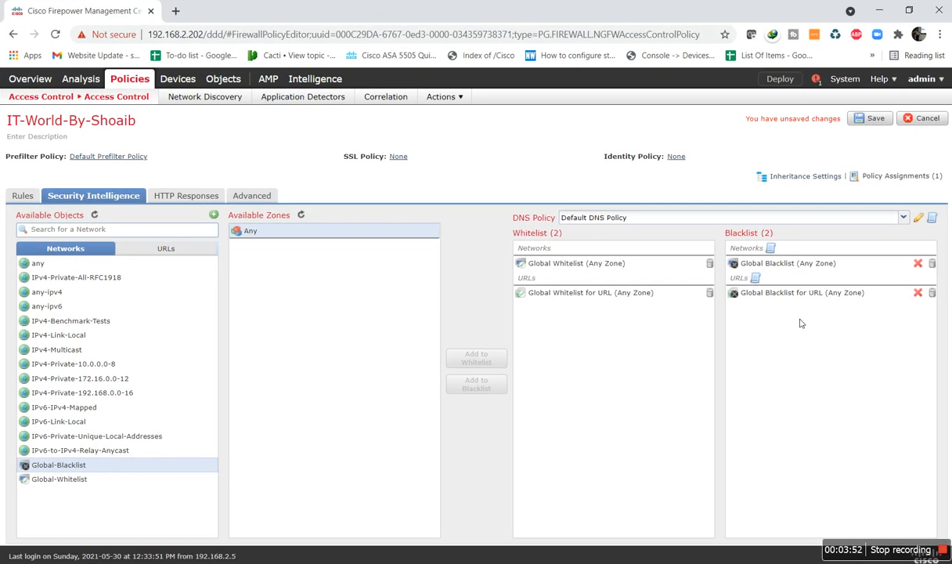
left_click(924, 295)
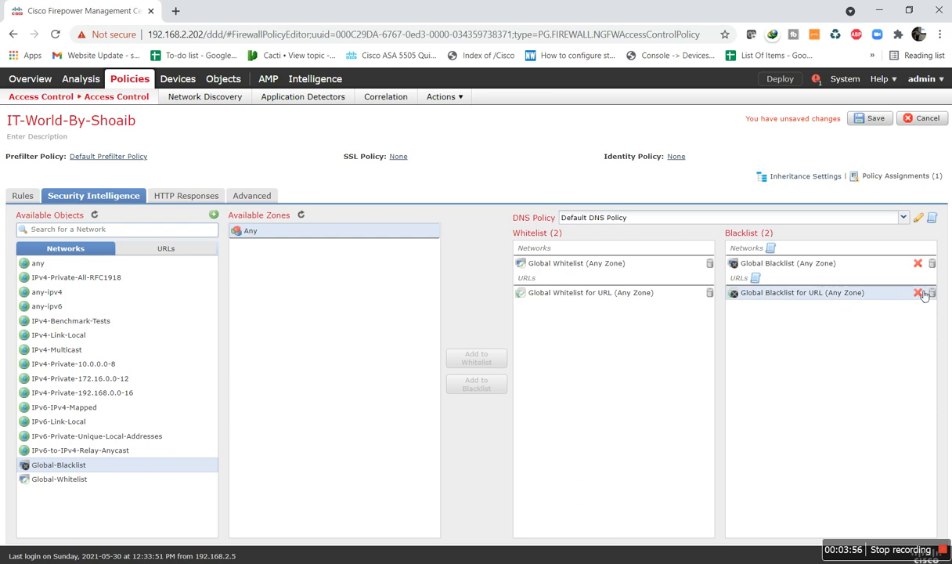
left_click(931, 292)
left_click(487, 354)
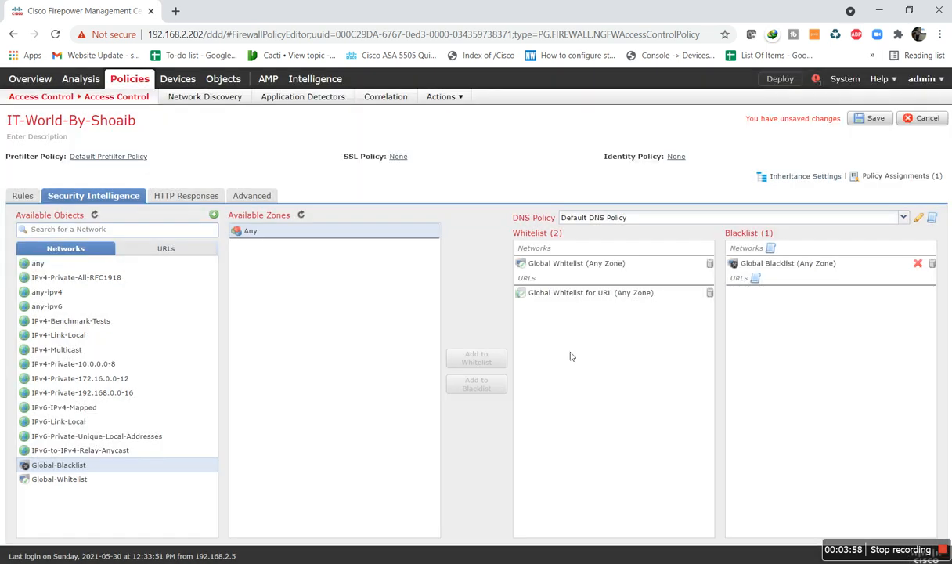
- Replace the blacklist's network entry by deleting Global Blacklist and re-adding Global-Blacklist for any zone, and save the policy
left_click(932, 263)
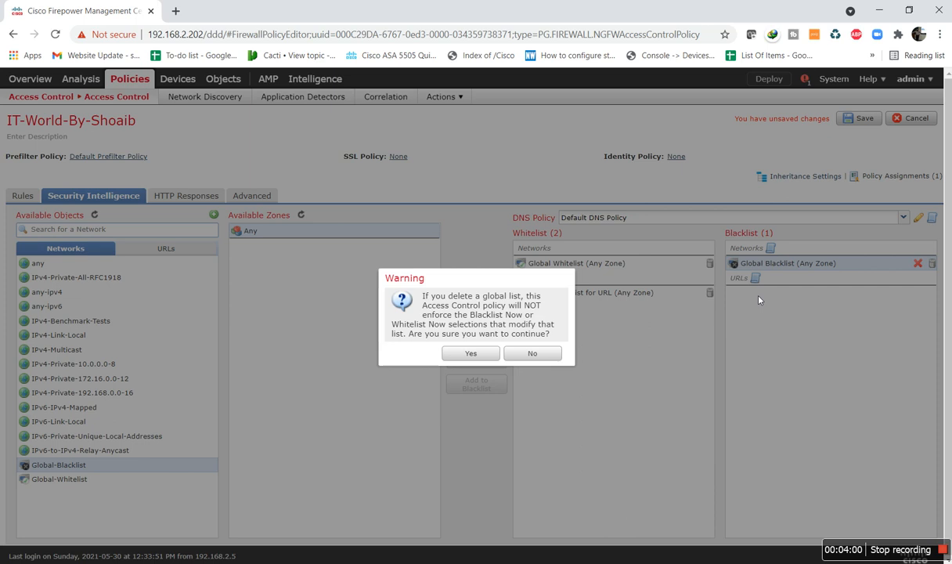
left_click(468, 355)
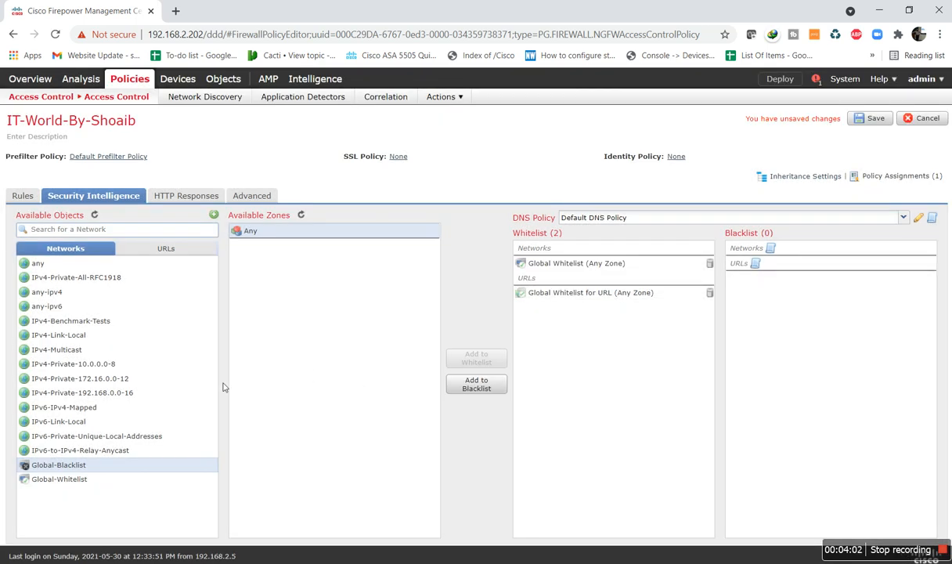
left_click(477, 385)
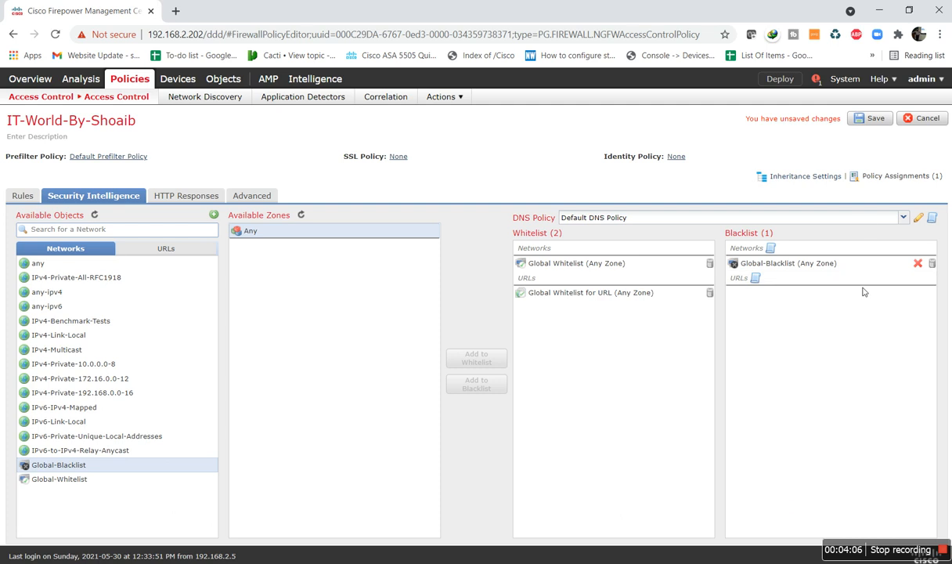
left_click(876, 121)
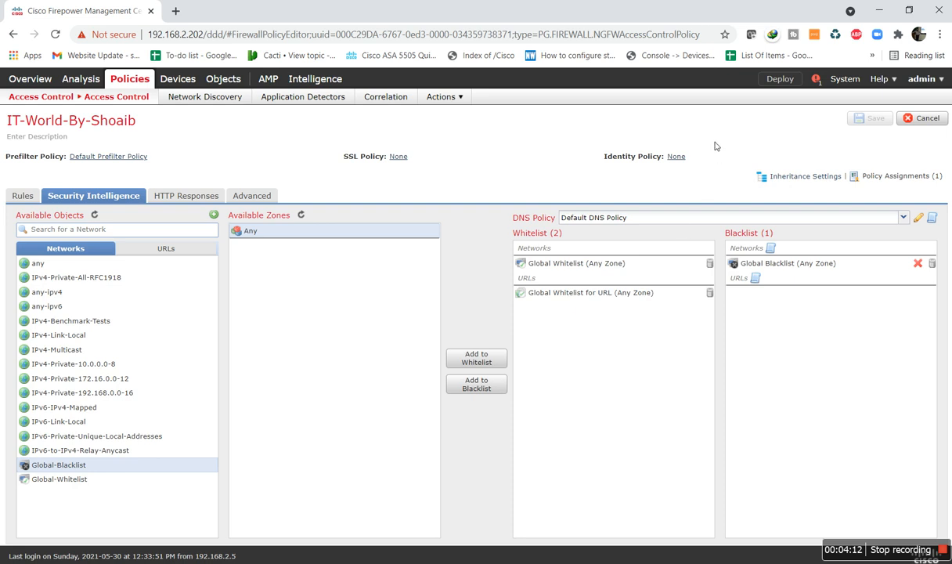
- Try to deploy the saved policy to the ASA-5506X device
left_click(768, 81)
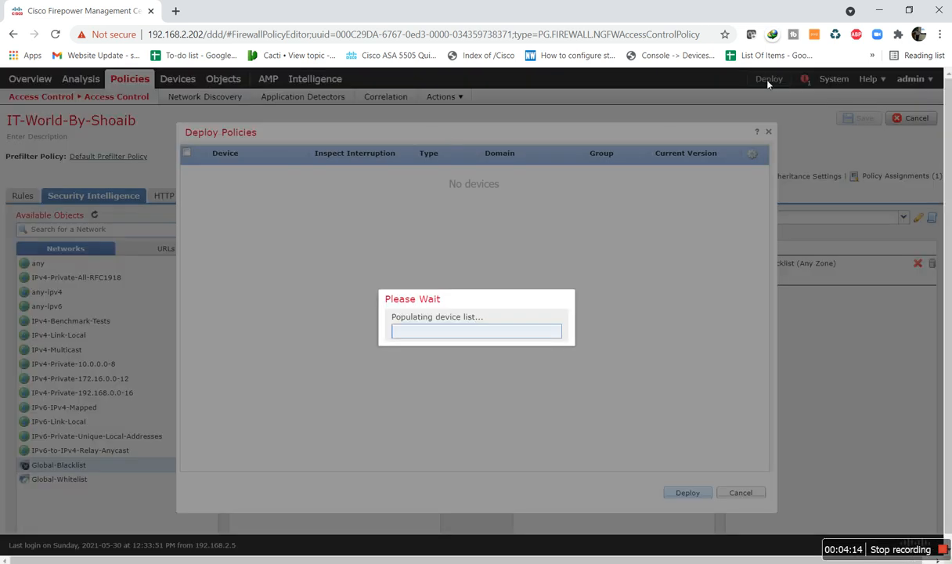
left_click(186, 153)
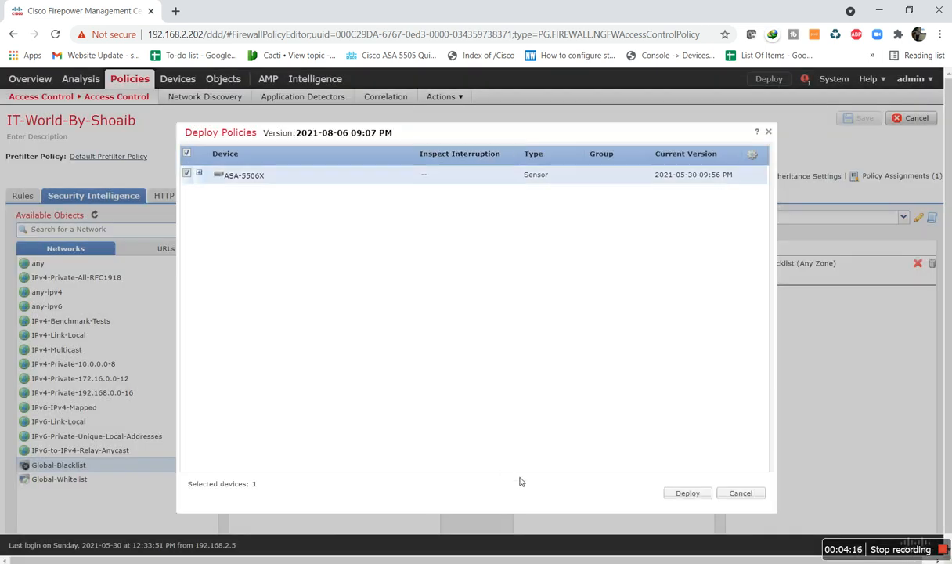
left_click(686, 492)
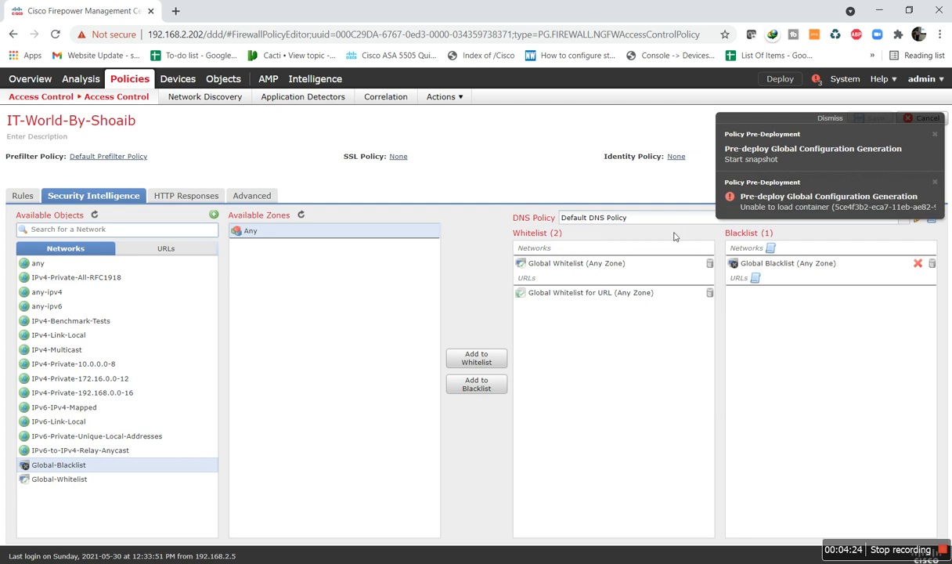
- Switch to the FMC virtual machine's root console in VMware Workstation and list the /var directory while composing a more command
left_click(951, 343)
left_click(826, 395)
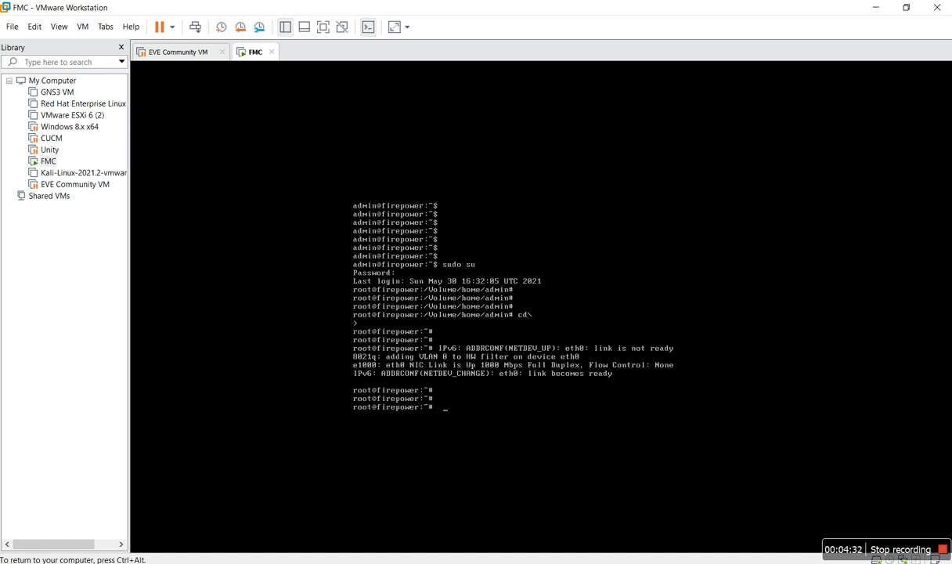
key("BackSpace")
key("Tab")
key("Tab")
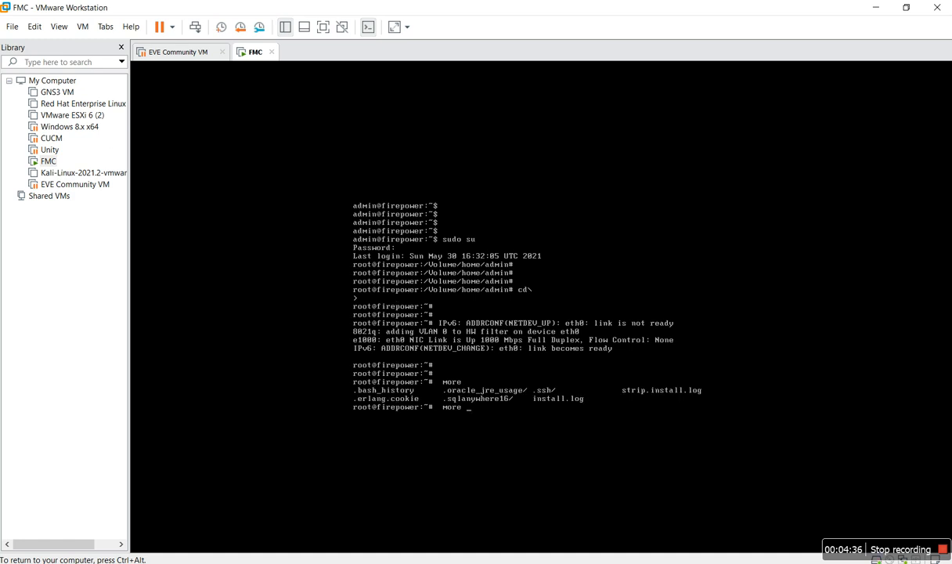
type("/va")
key("Tab")
key("Tab")
key("Tab")
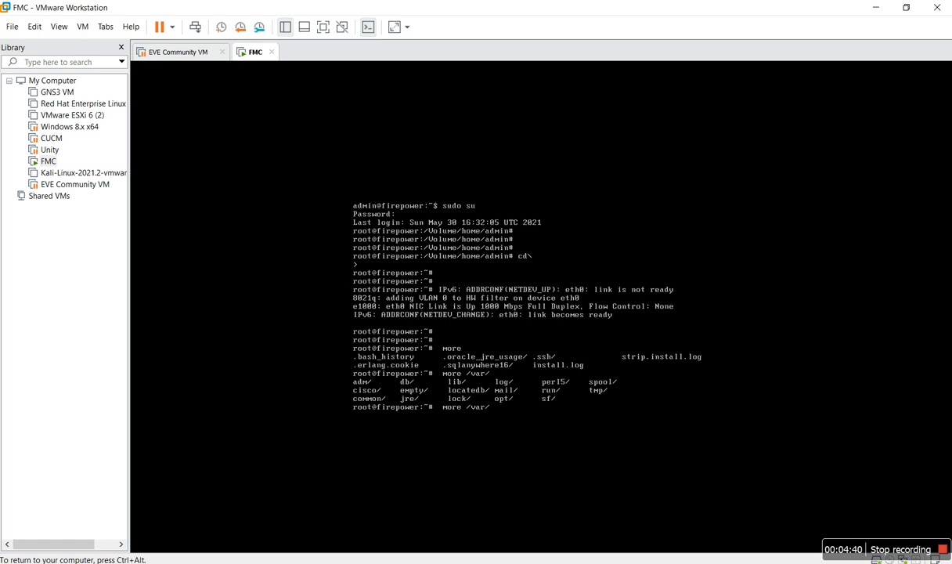
- Extend the more command's path to /var/sf/iprep_download/ and list that folder's contents
type("sf/i")
key("Tab")
key("Tab")
key("Tab")
type("p")
key("Tab")
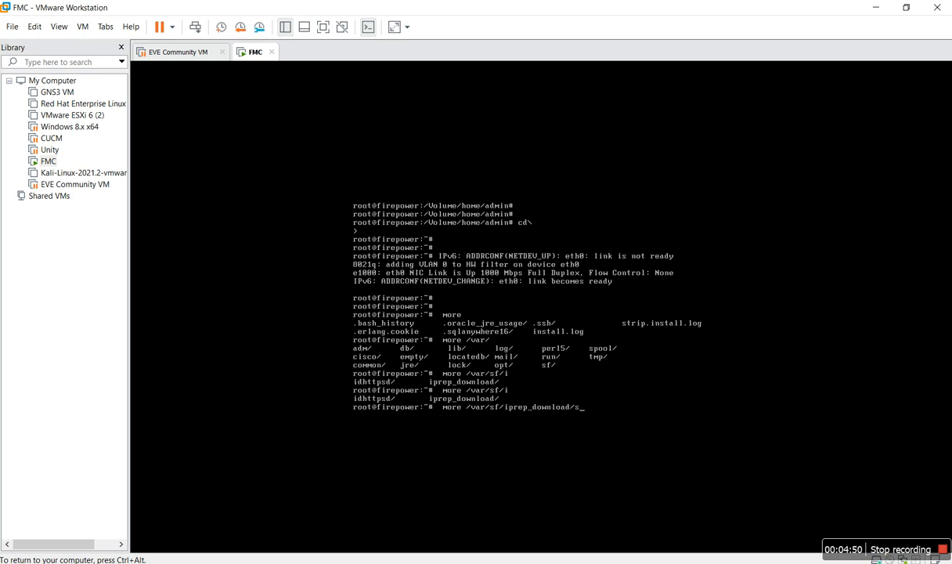
key("BackSpace")
key("Tab")
key("Tab")
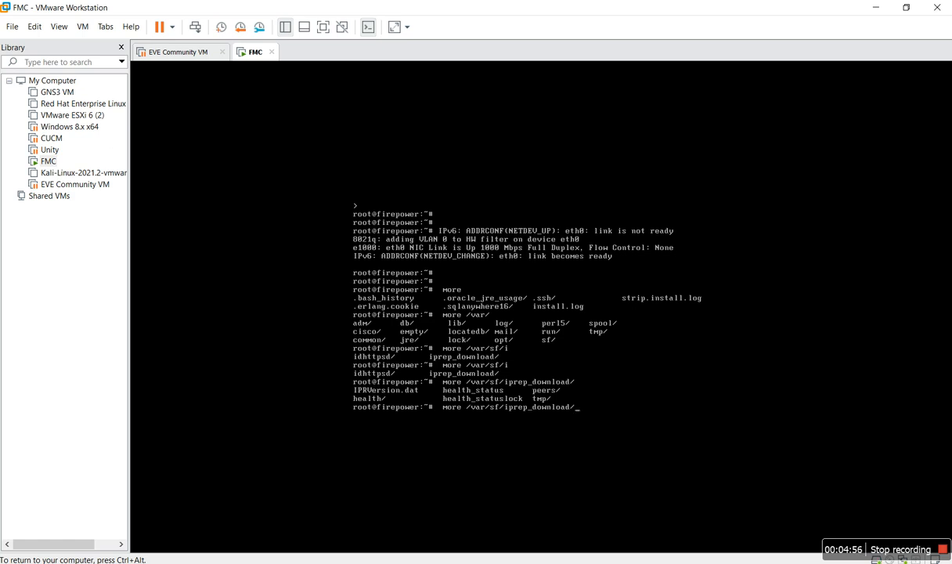
- Try to display the file /var/sf/iprep_download/sourcefire_intellegence_feed with the more command
type("sourcefire_ins")
type("ellegen")
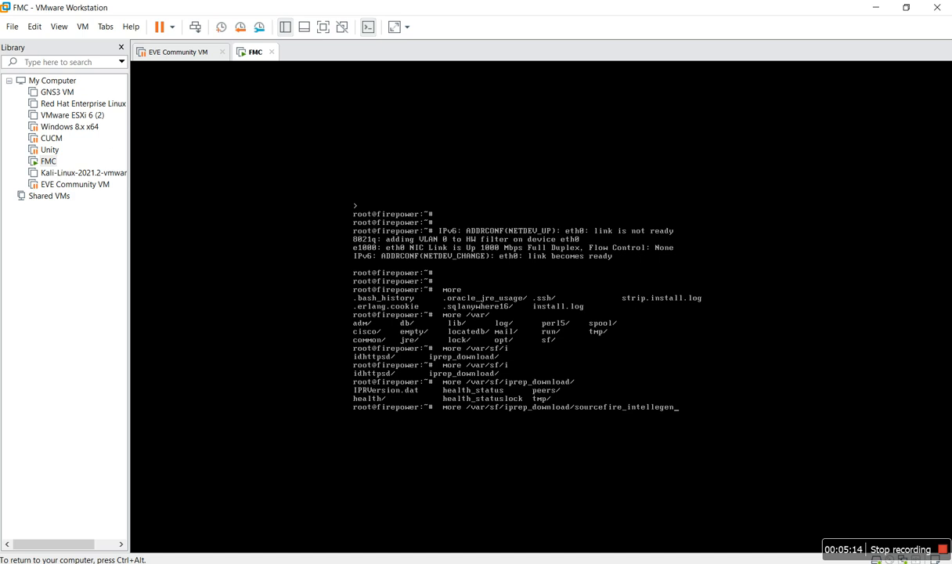
type("ce_fed")
key("BackSpace")
type("ed")
key("Return")
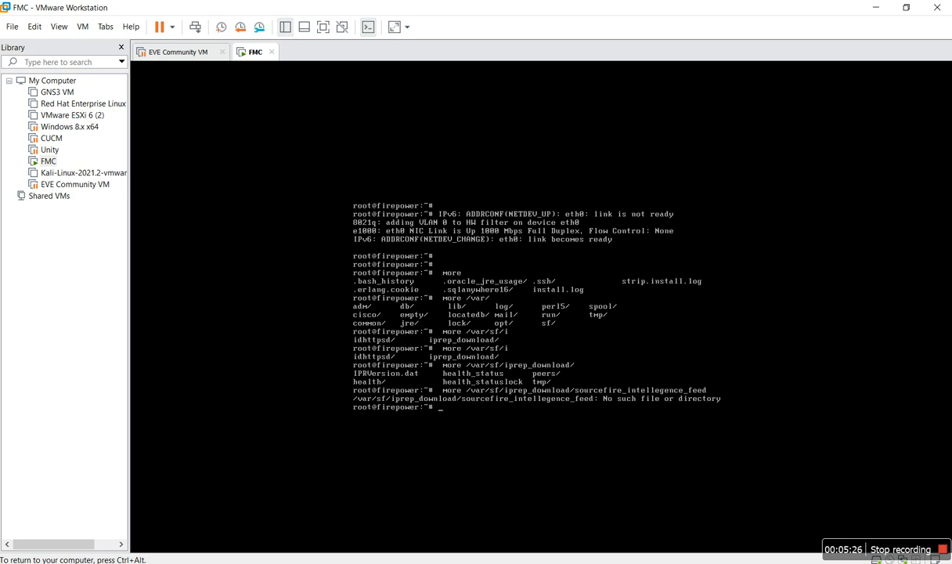
- Return to Firepower Management Center in the browser, clear the deployment notifications, and start another policy deployment to ASA-5506X
key("ctrl+alt")
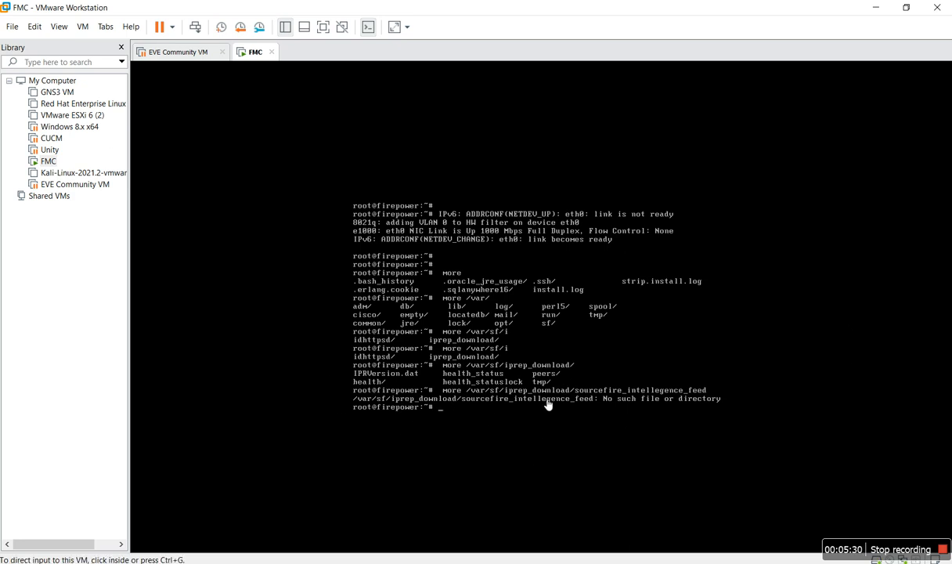
left_click(628, 411)
key("alt+Tab")
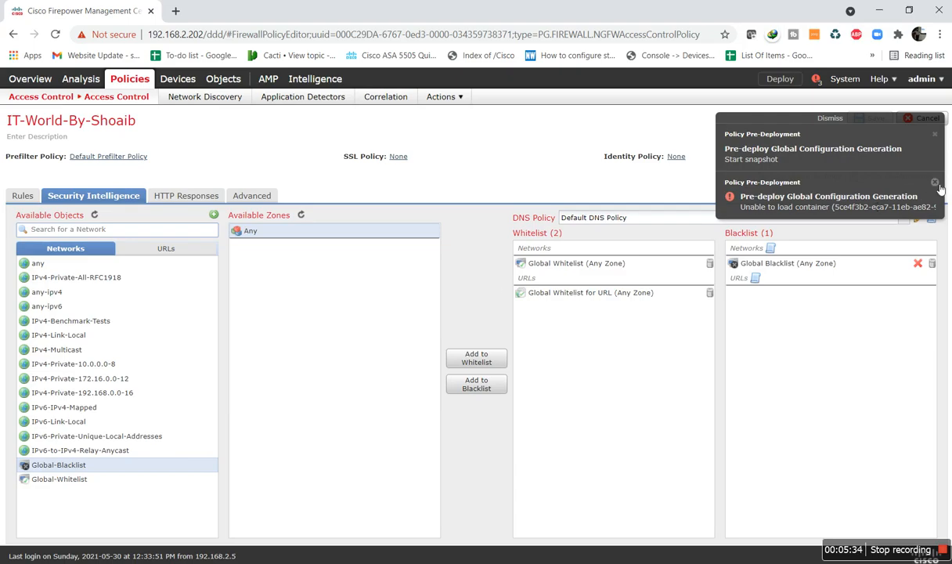
left_click(817, 80)
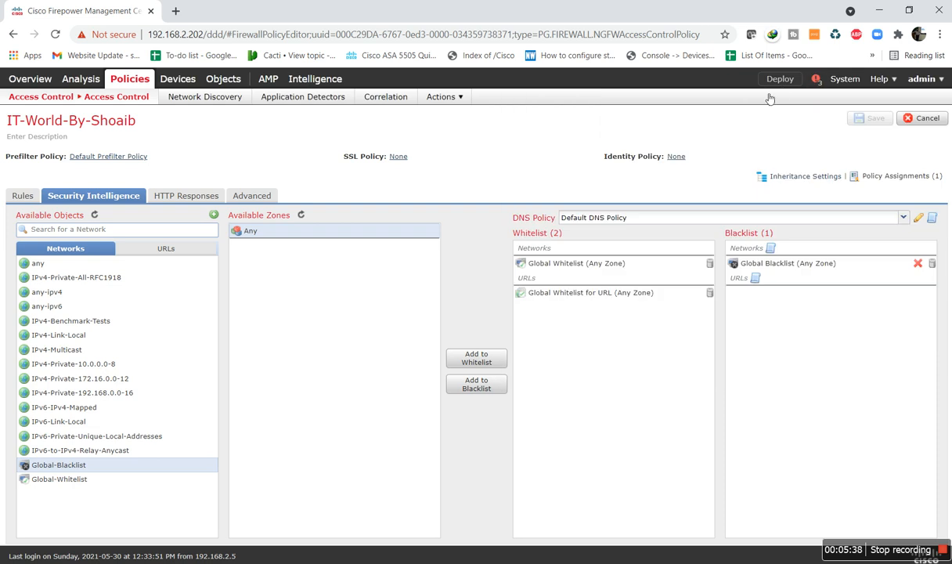
left_click(780, 79)
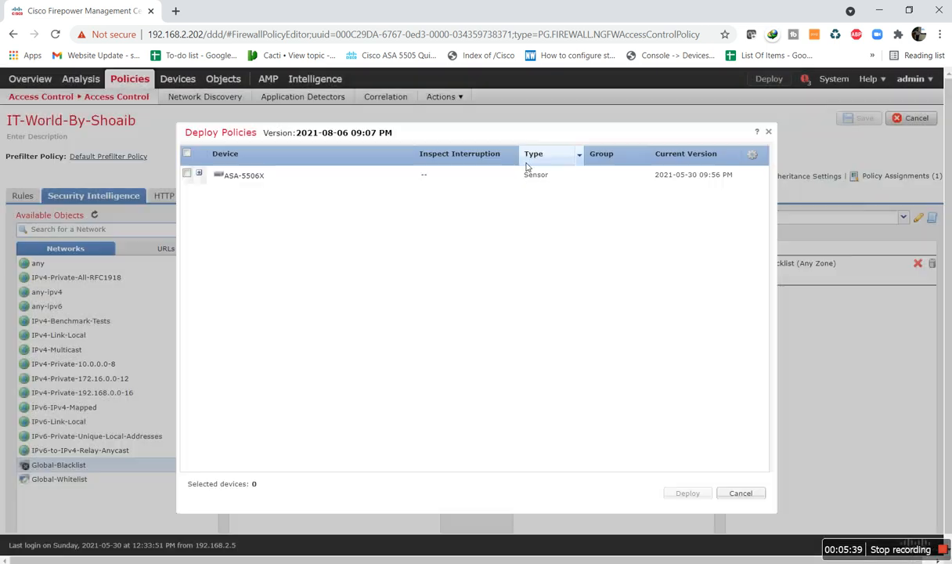
left_click(185, 154)
left_click(687, 493)
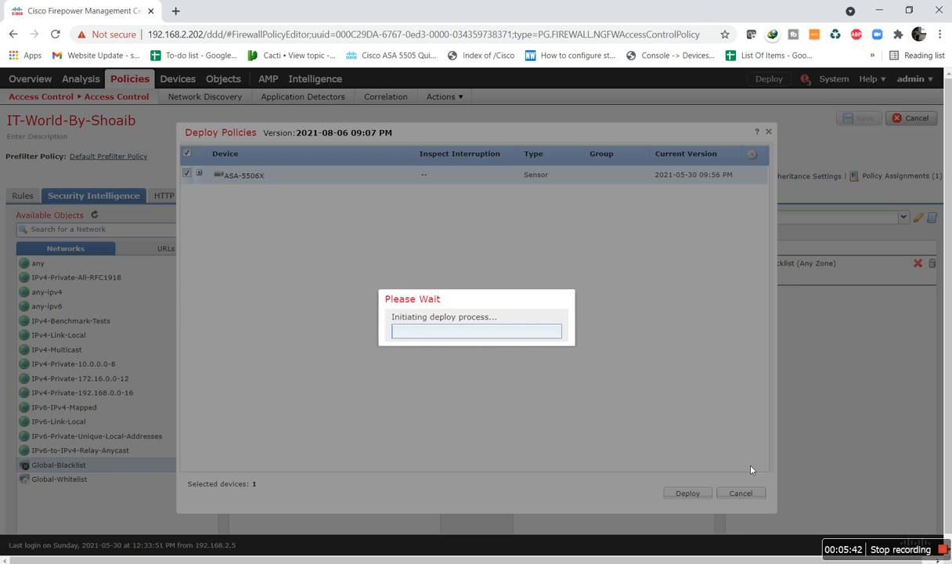